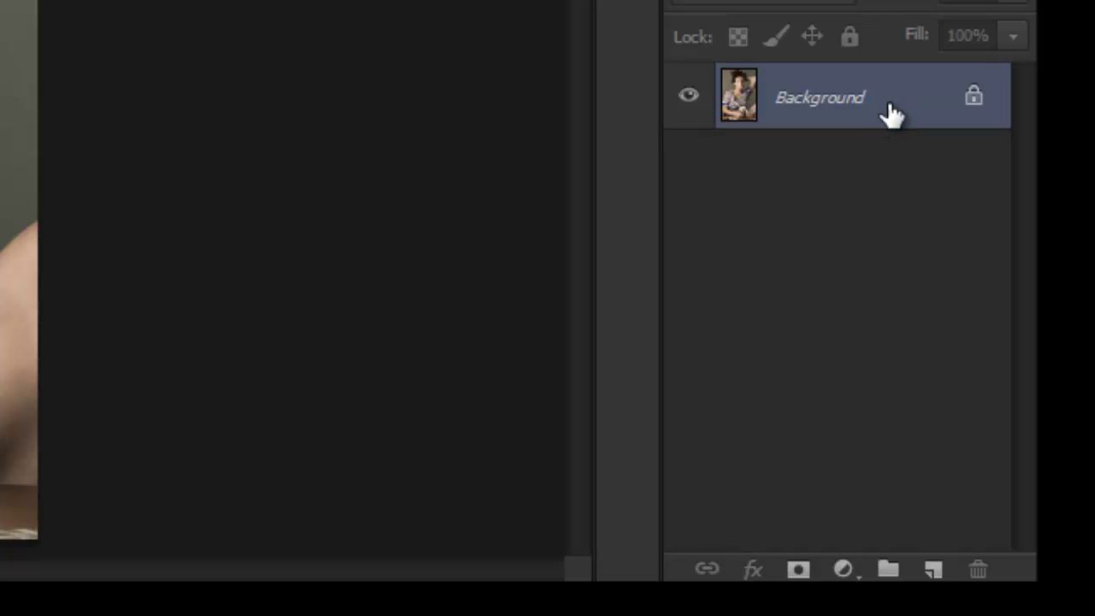
Duplicate the Background layer of DSC_2070-Edit.tif into a Background copy layer above it
left_click_drag(888, 101, 936, 569)
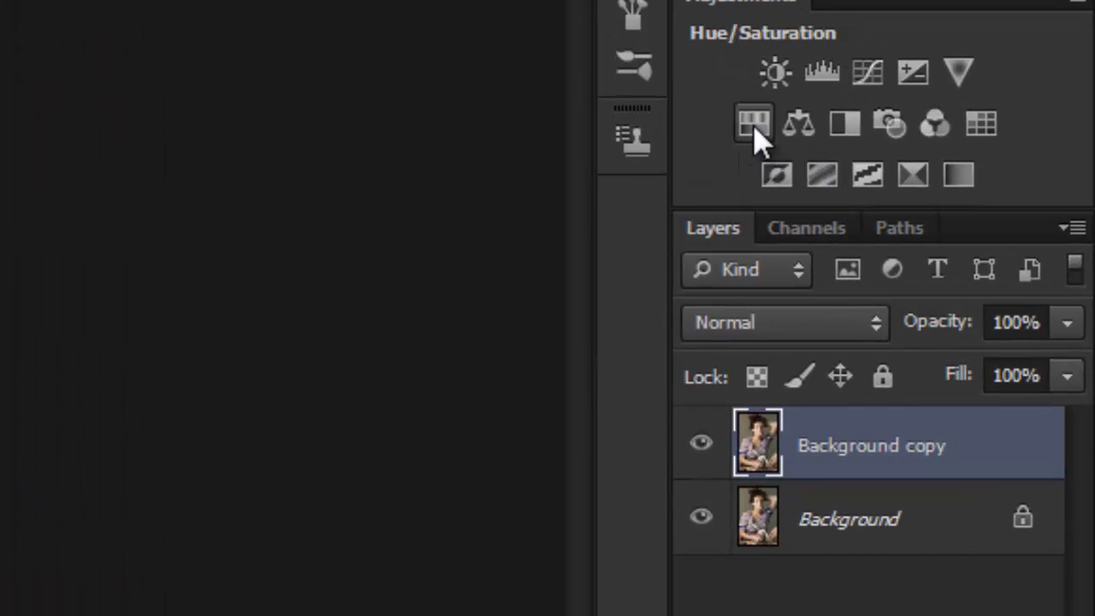
Add a Hue/Saturation adjustment layer with Saturation at -100 to turn the portrait greyscale
left_click(756, 137)
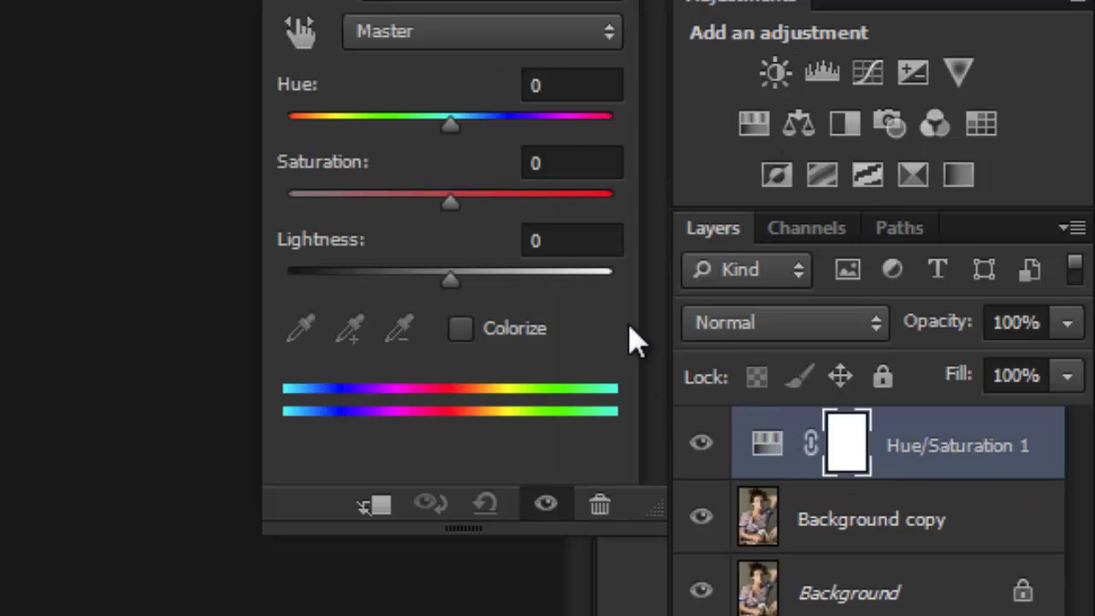
left_click_drag(448, 211, 367, 194)
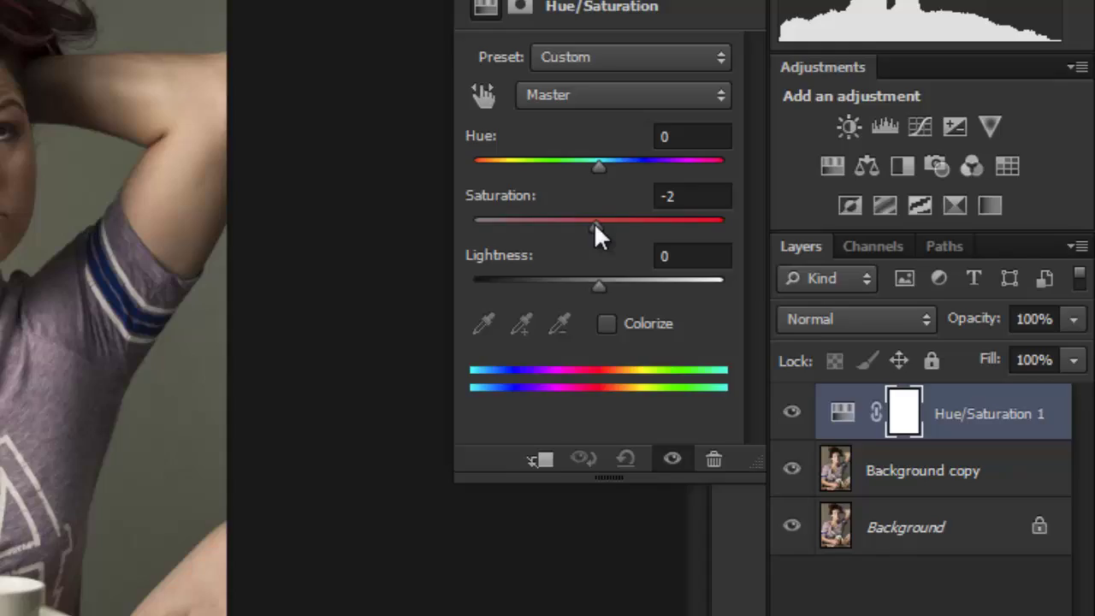
left_click_drag(746, 260, 685, 255)
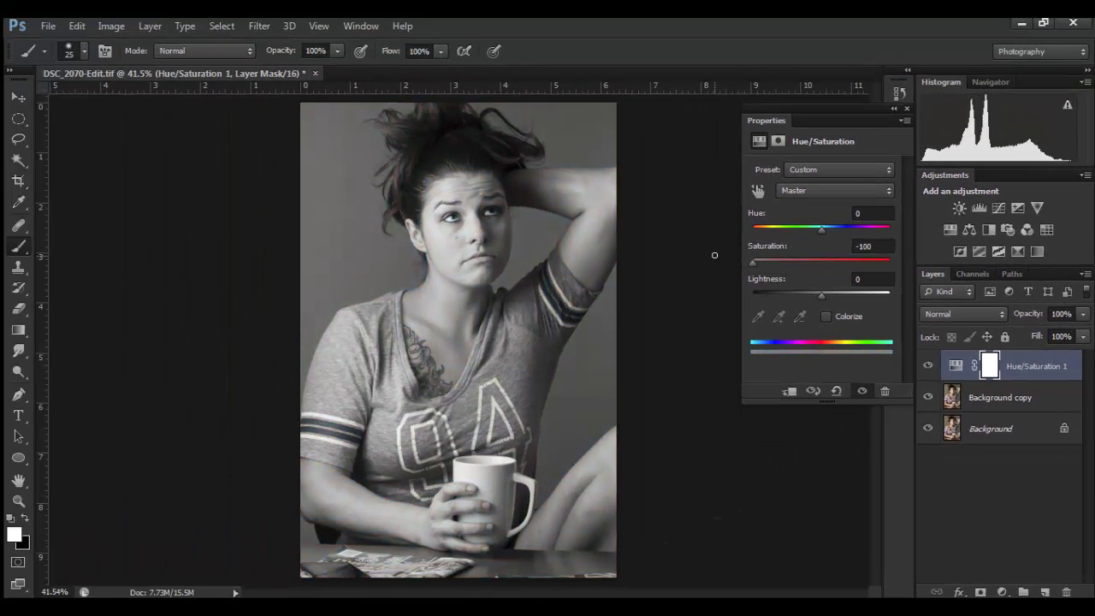
left_click(899, 111)
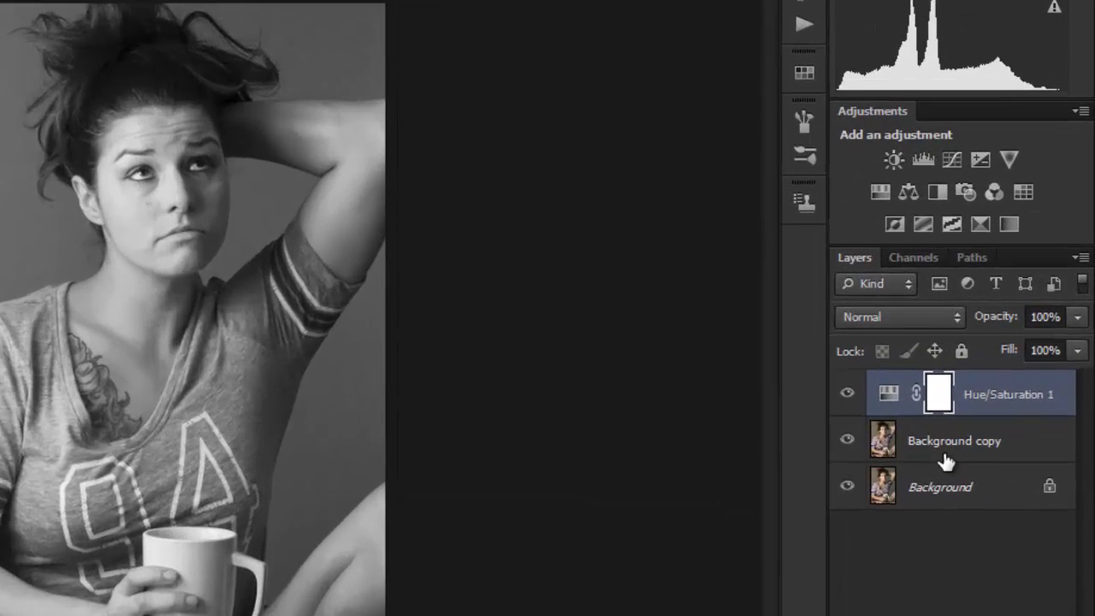
Set Background copy's blend mode to Color Dodge and invert it with Ctrl+I
left_click(946, 462)
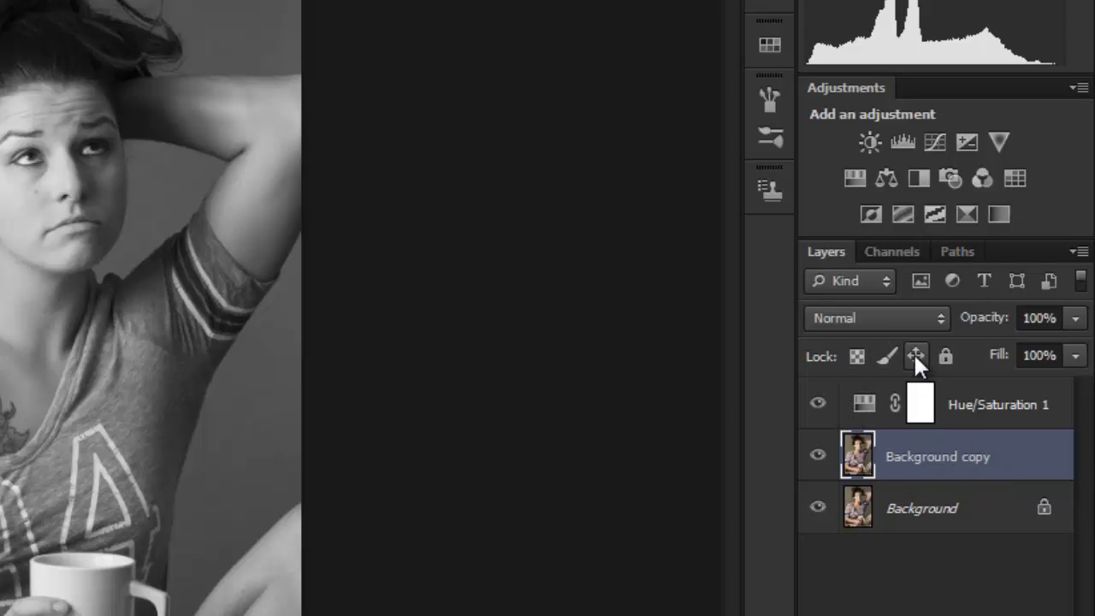
left_click(941, 322)
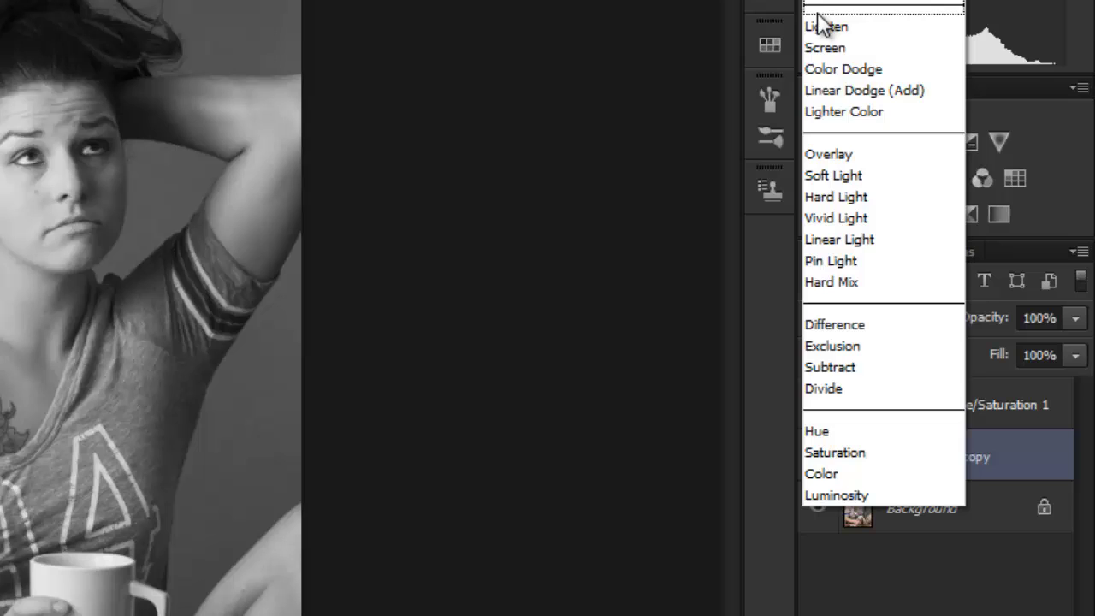
left_click(844, 67)
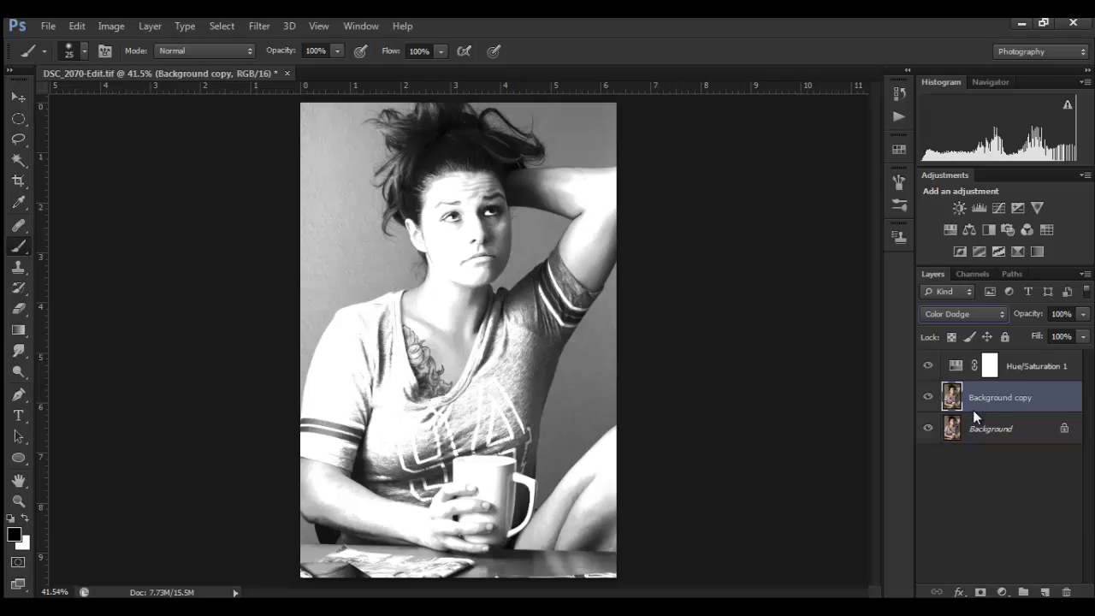
key("ctrl+i")
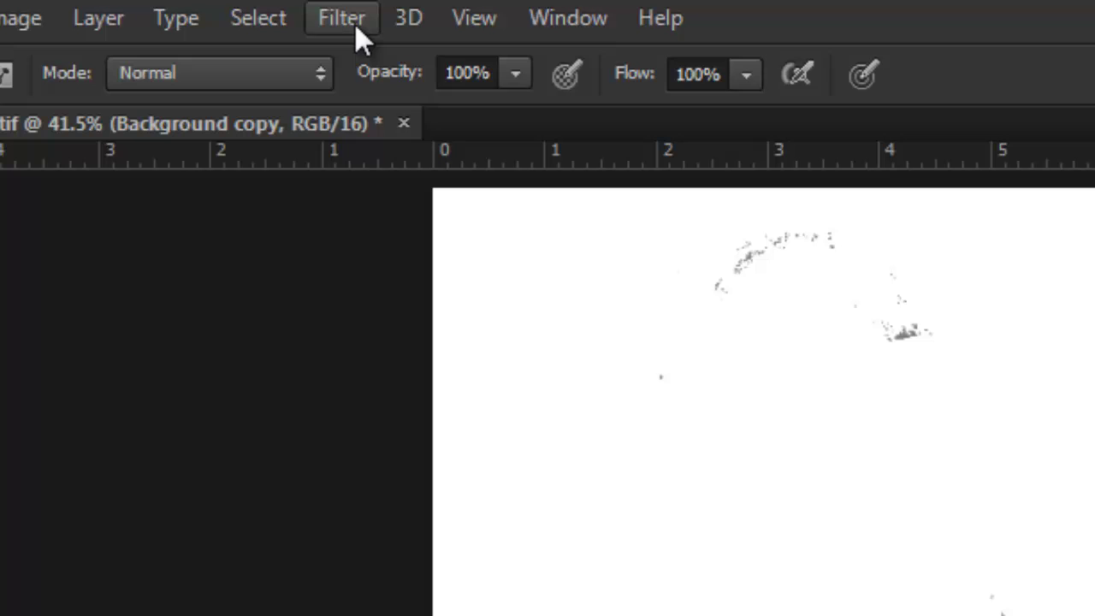
Apply a Gaussian Blur of about 7.8 pixels to Background copy to bring out sketch lines
left_click(344, 26)
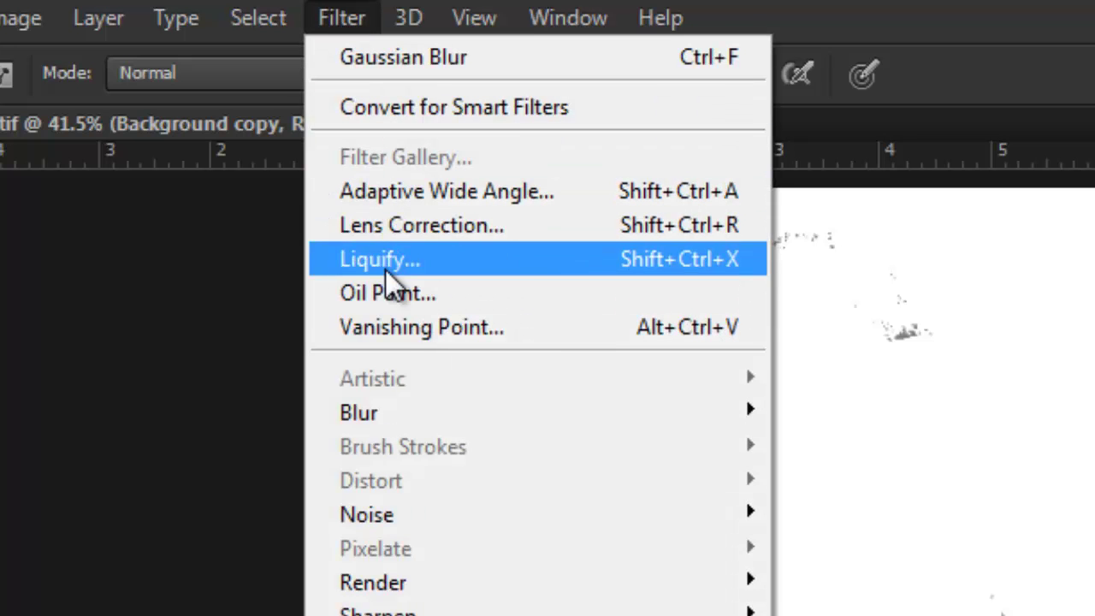
mouse_move(409, 427)
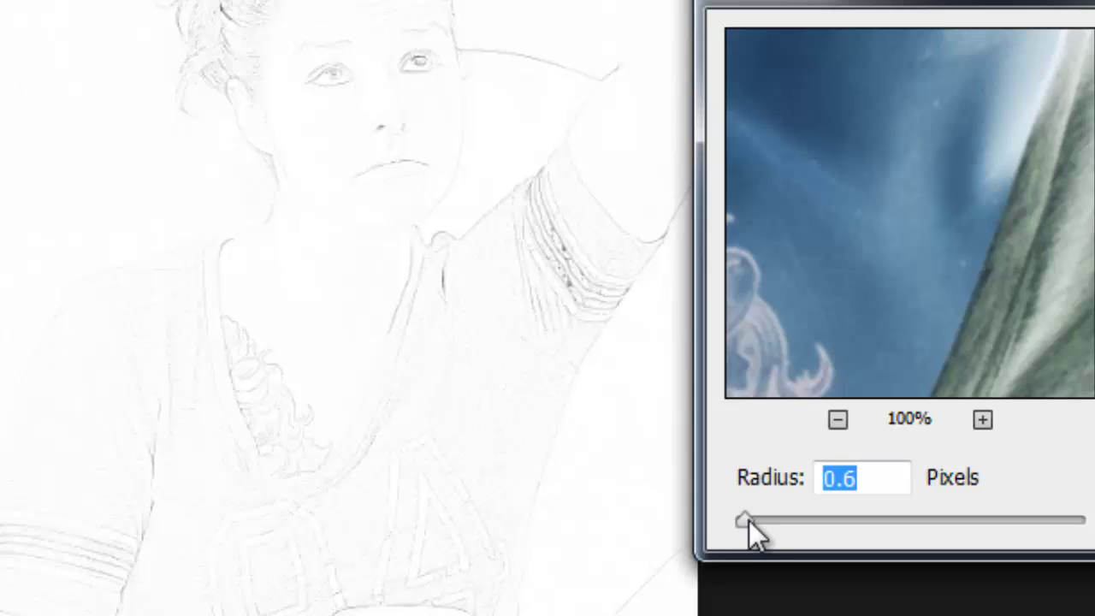
left_click_drag(748, 520, 766, 525)
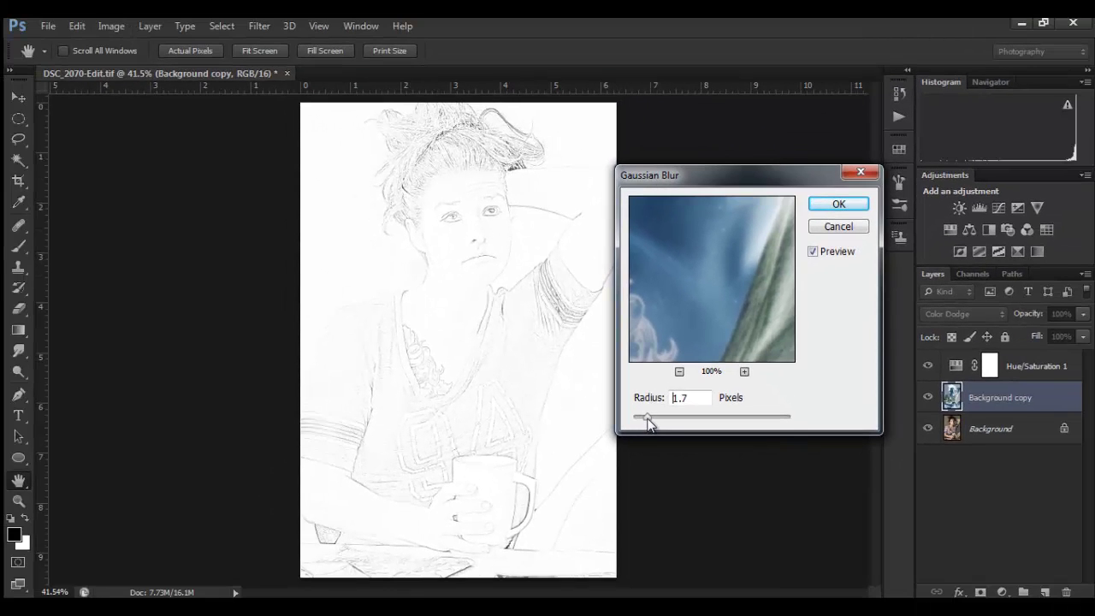
left_click_drag(647, 423, 679, 426)
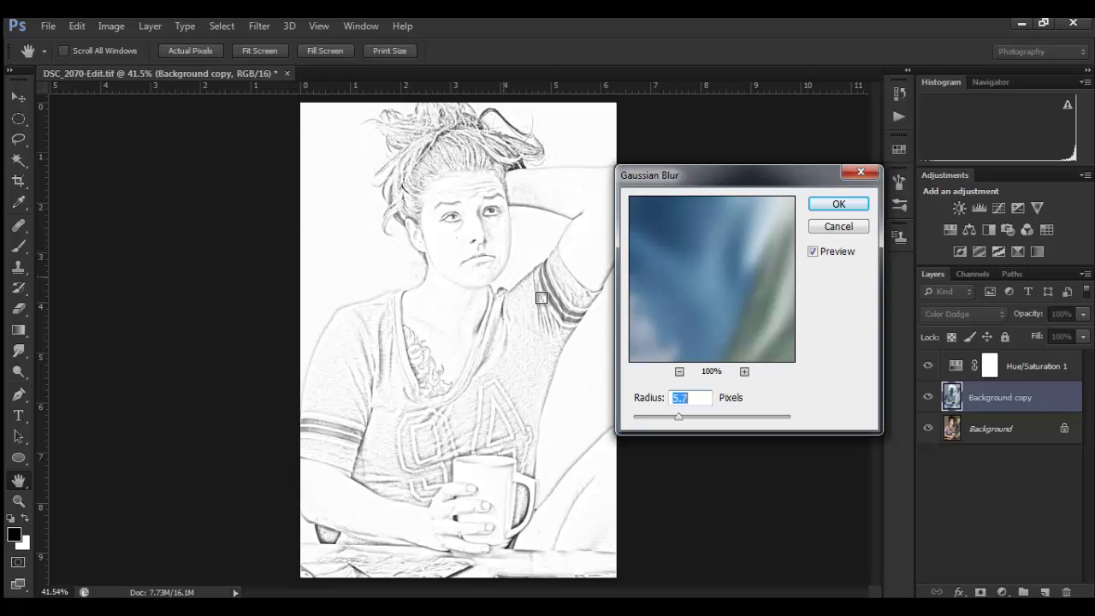
mouse_move(682, 419)
left_mouse_down()
mouse_move(709, 423)
mouse_move(689, 420)
left_mouse_up()
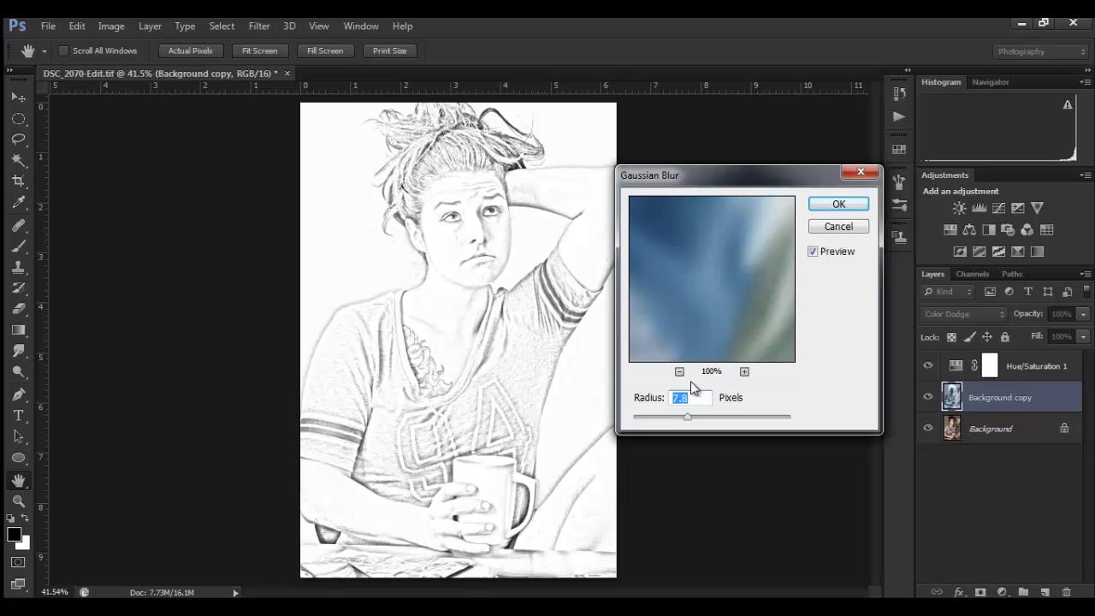
left_click(837, 205)
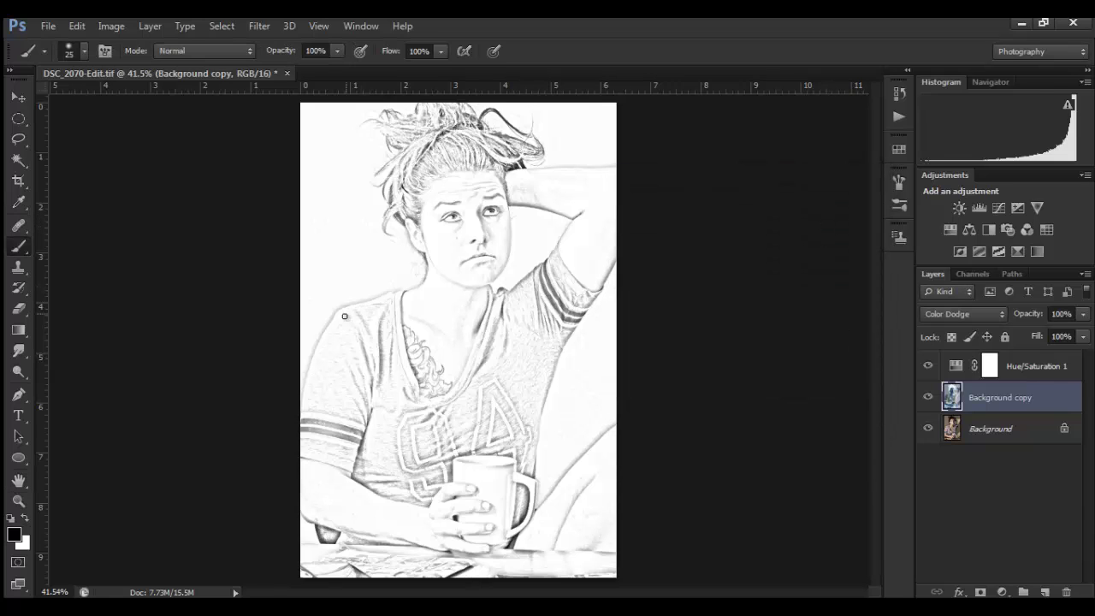
Add a Levels adjustment layer above Hue/Saturation 1, then delete it again
left_click(1030, 373)
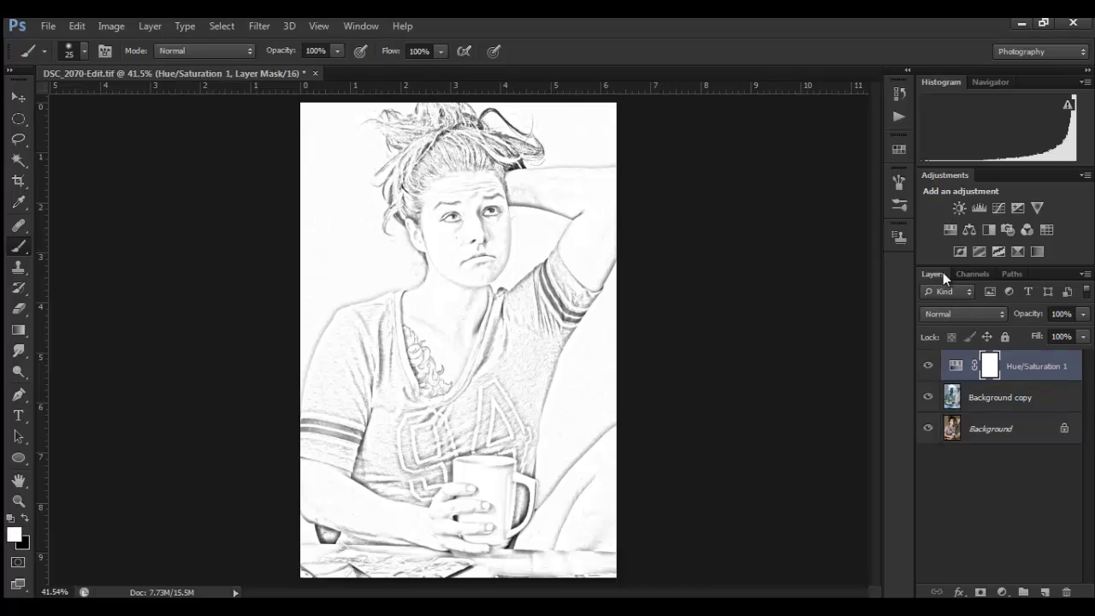
left_click(980, 206)
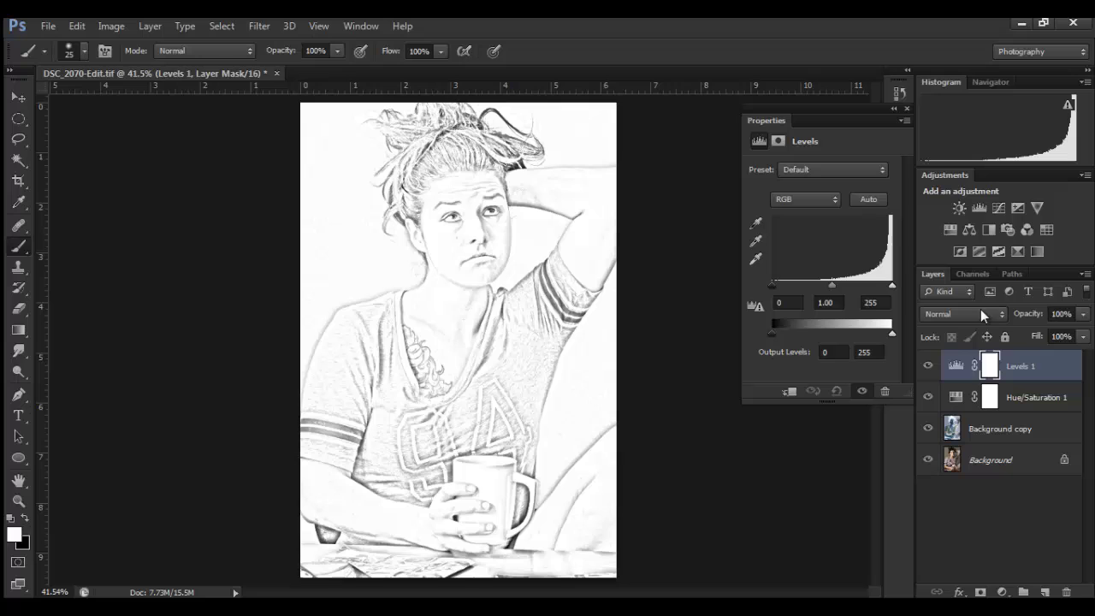
left_click(907, 109)
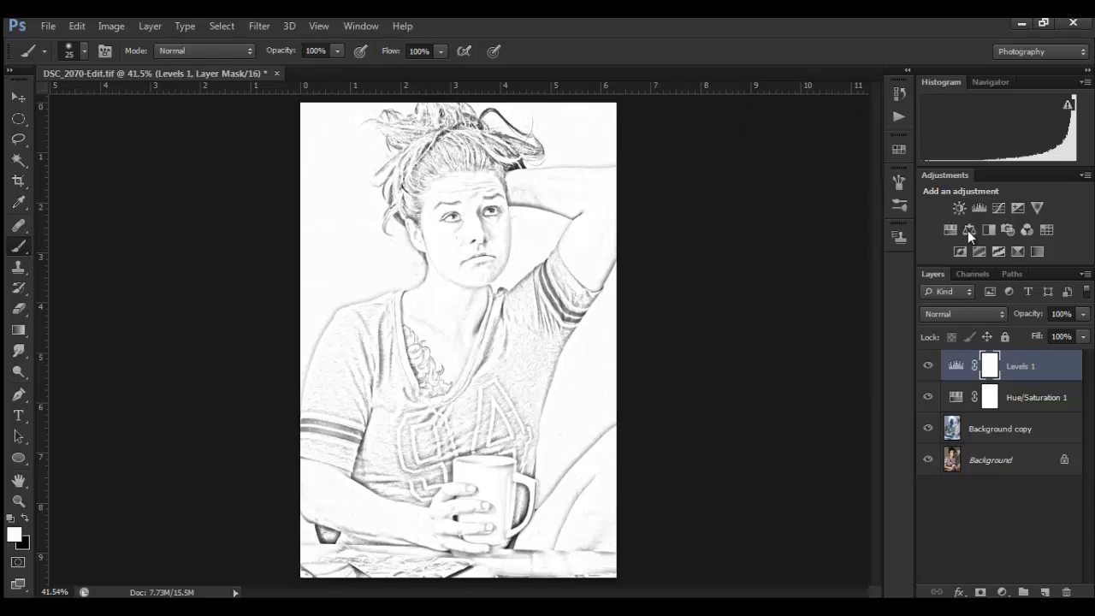
left_click_drag(1037, 370, 1066, 593)
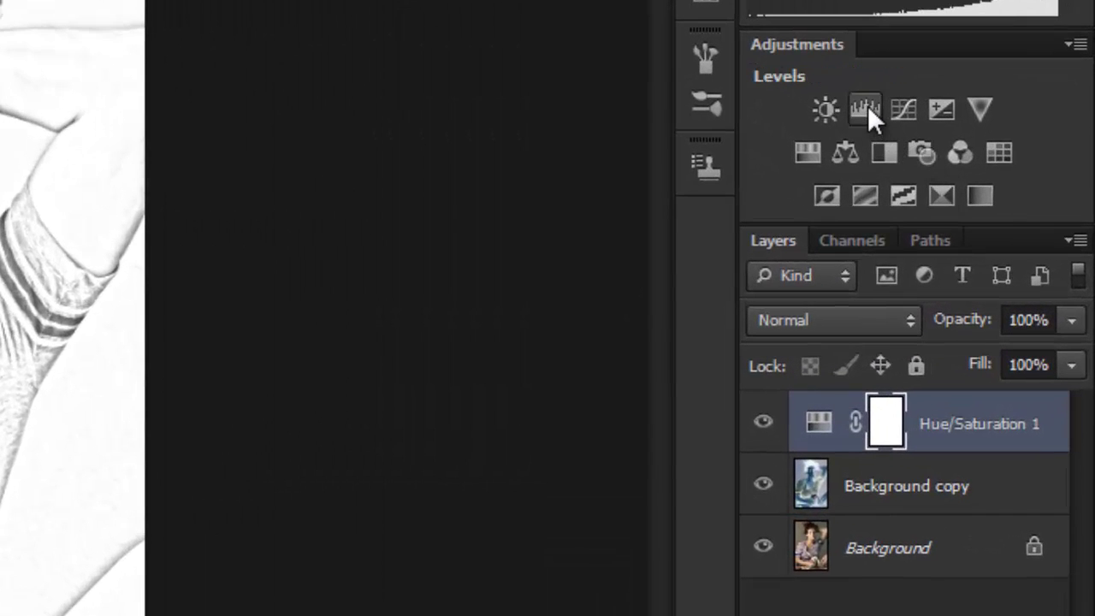
Add a new Levels layer with black input at 85, comparing it on and off
left_click(865, 107)
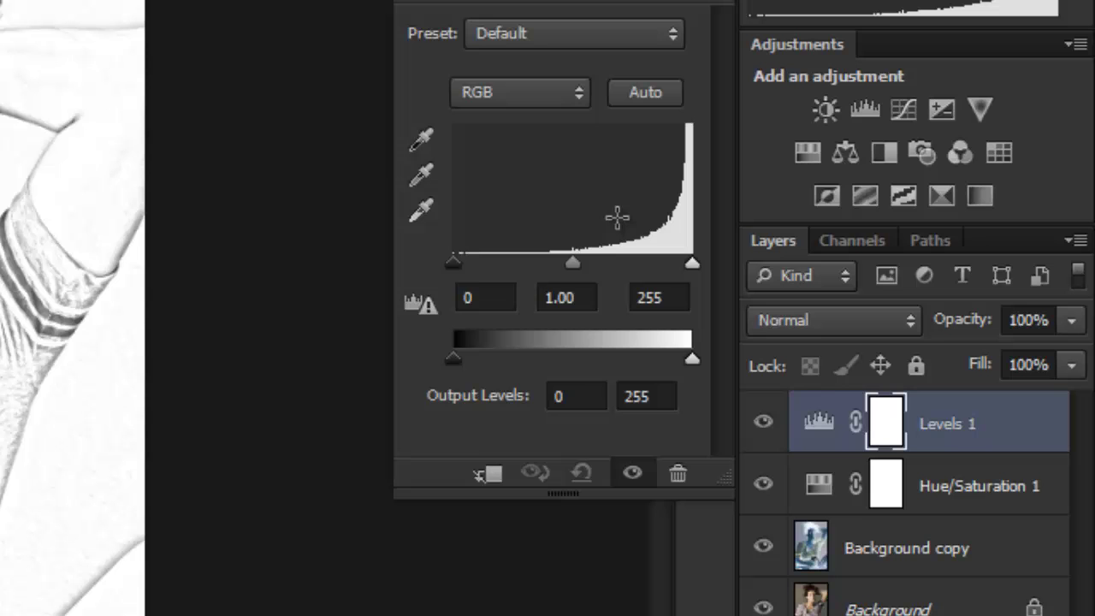
left_click_drag(452, 260, 526, 260)
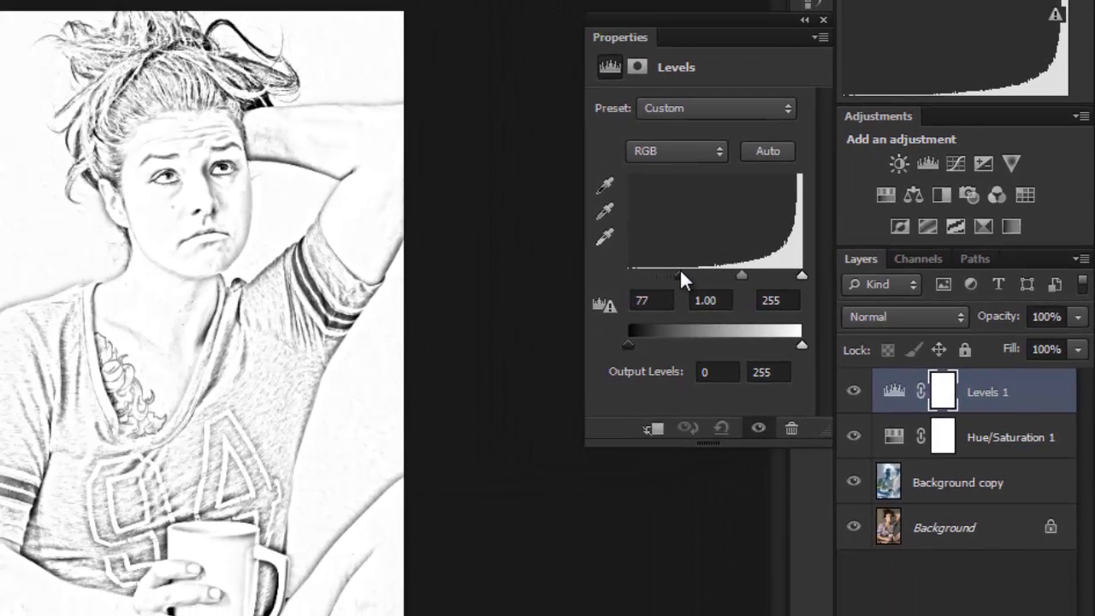
left_click_drag(681, 274, 686, 275)
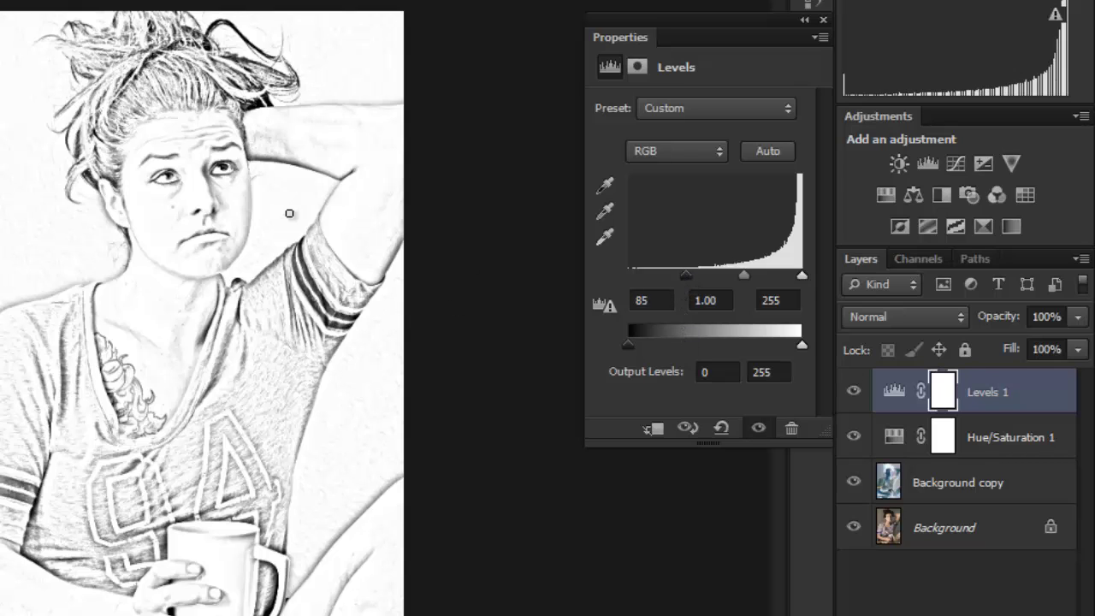
left_click(854, 391)
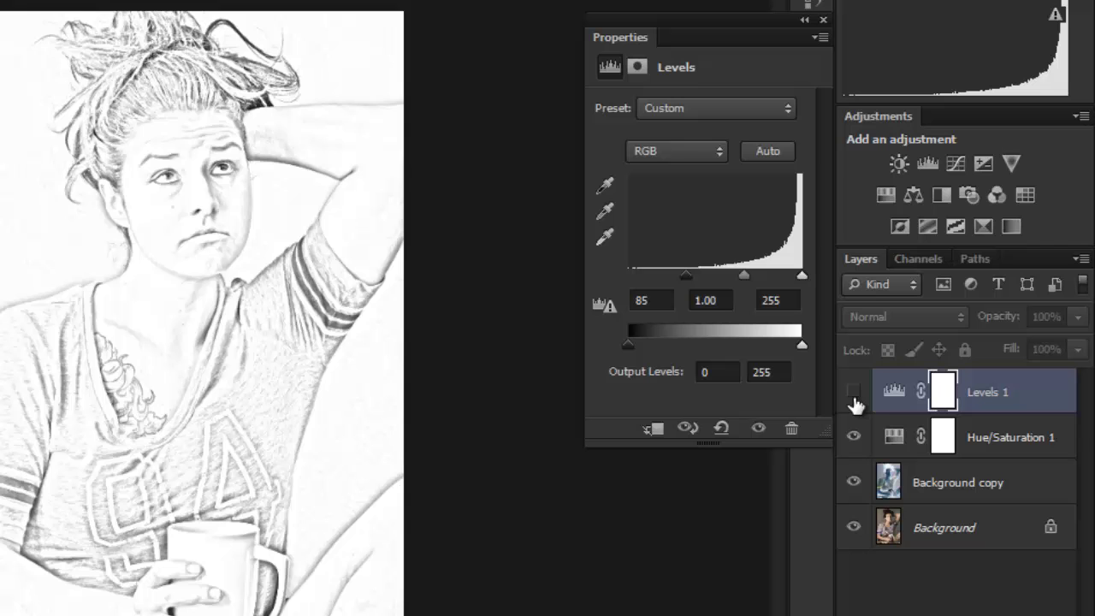
left_click(853, 392)
left_click(854, 392)
left_click(853, 392)
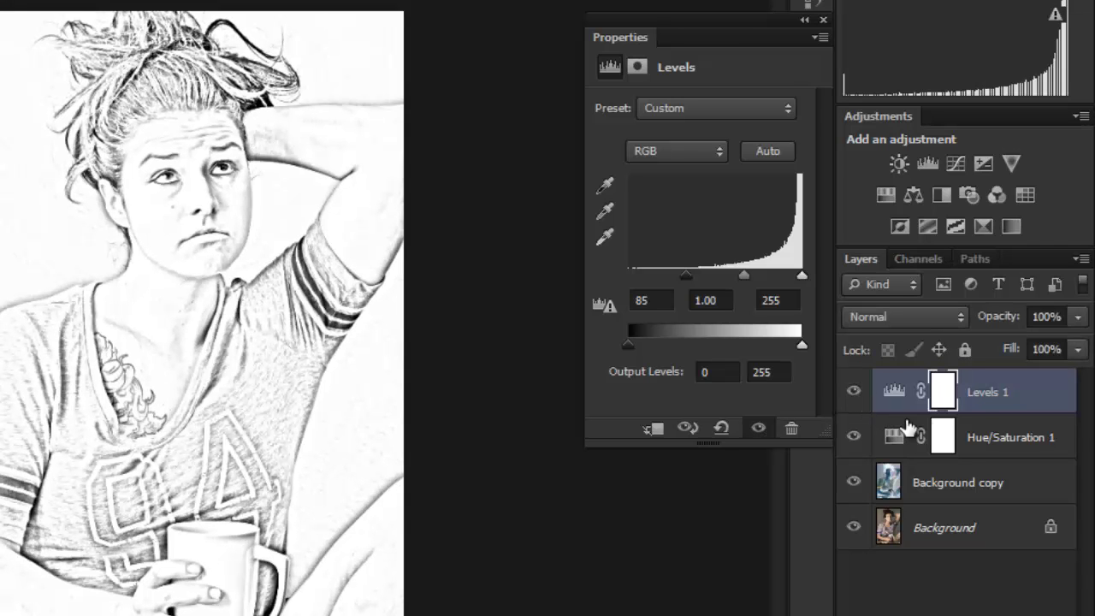
left_click(826, 20)
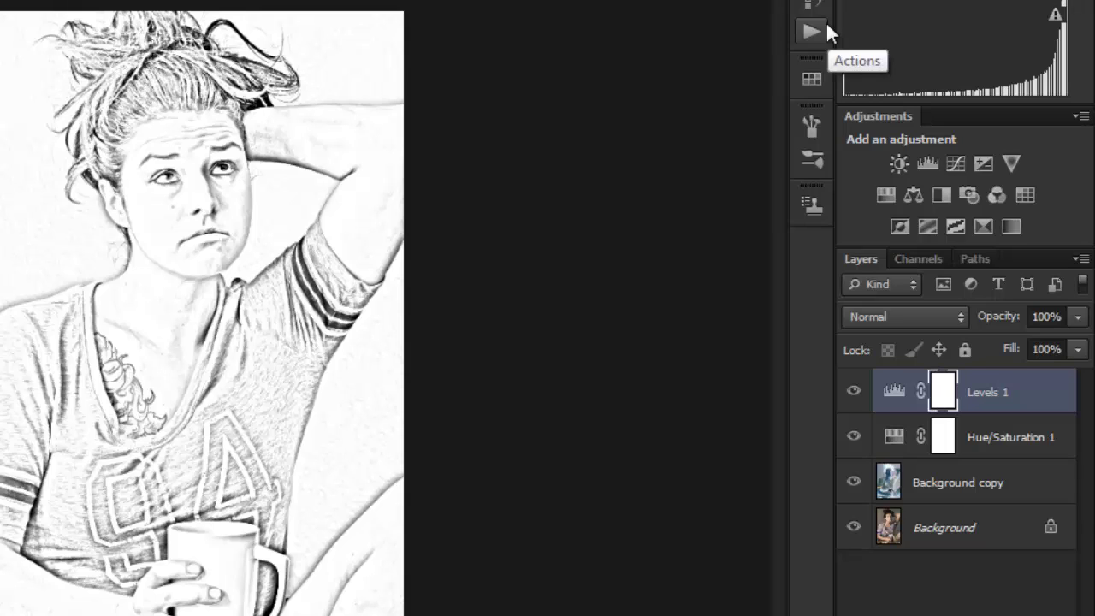
left_click(967, 388)
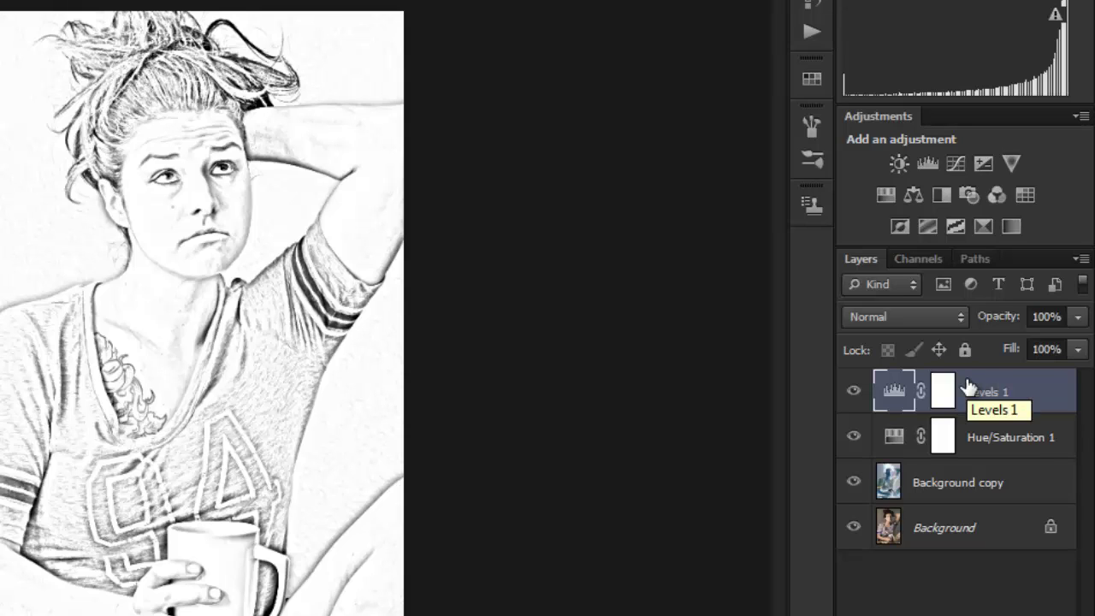
Stamp the visible layers into Layer 1 and apply Smart Sharpen at 165% amount
key("ctrl+shift+alt+e")
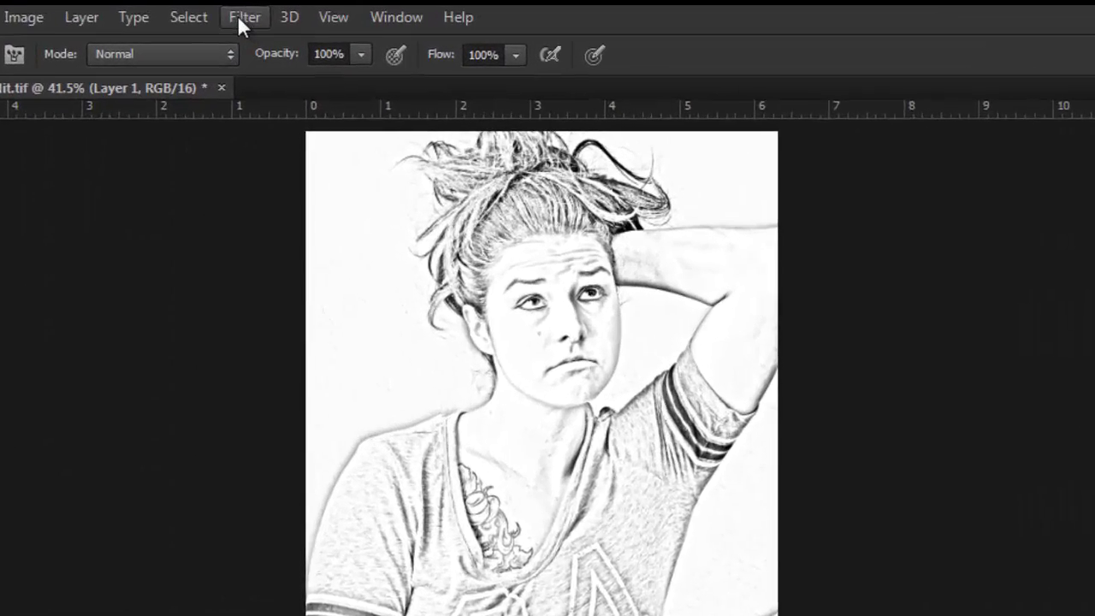
left_click(243, 19)
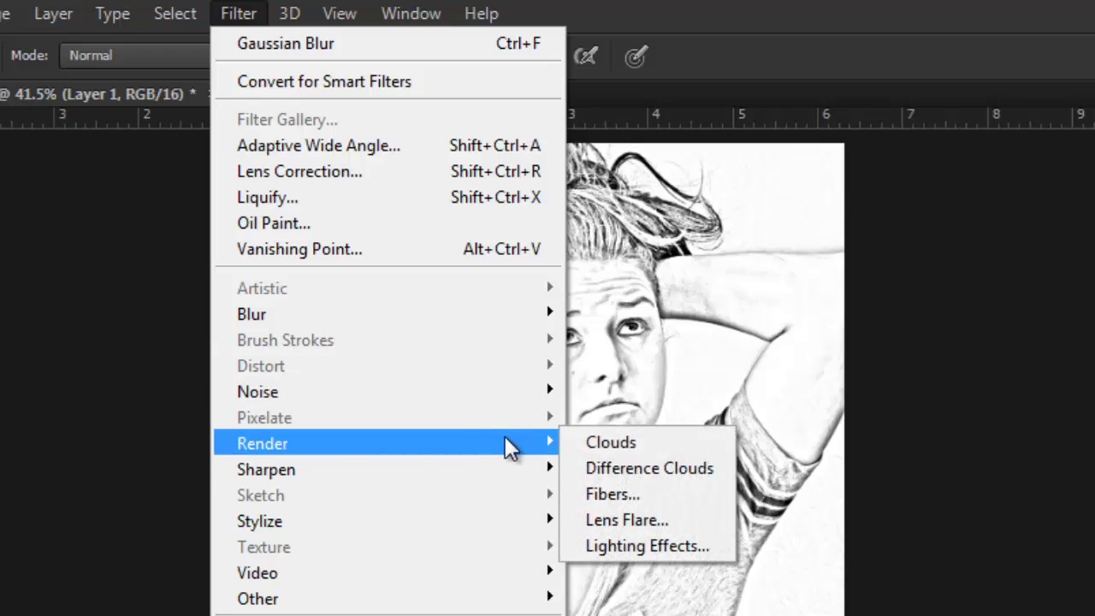
mouse_move(510, 464)
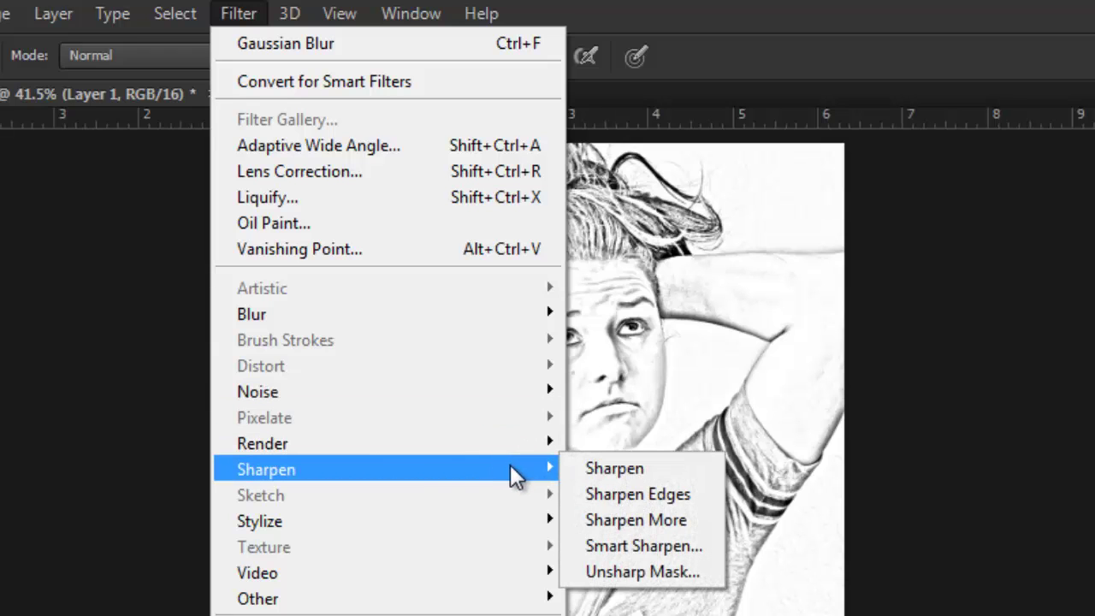
left_click(657, 550)
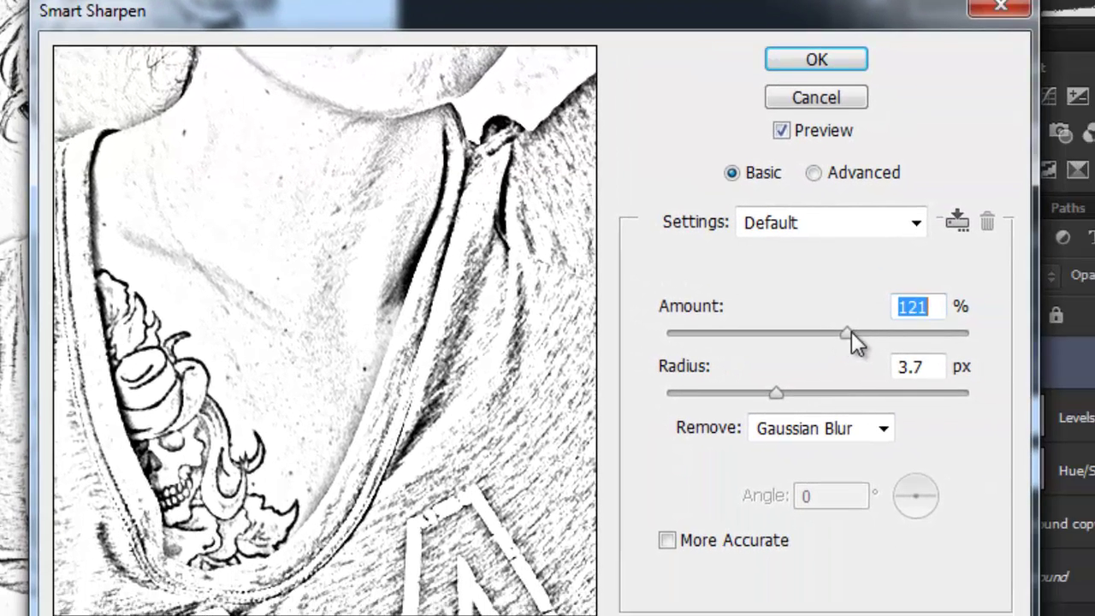
left_click_drag(870, 333, 883, 340)
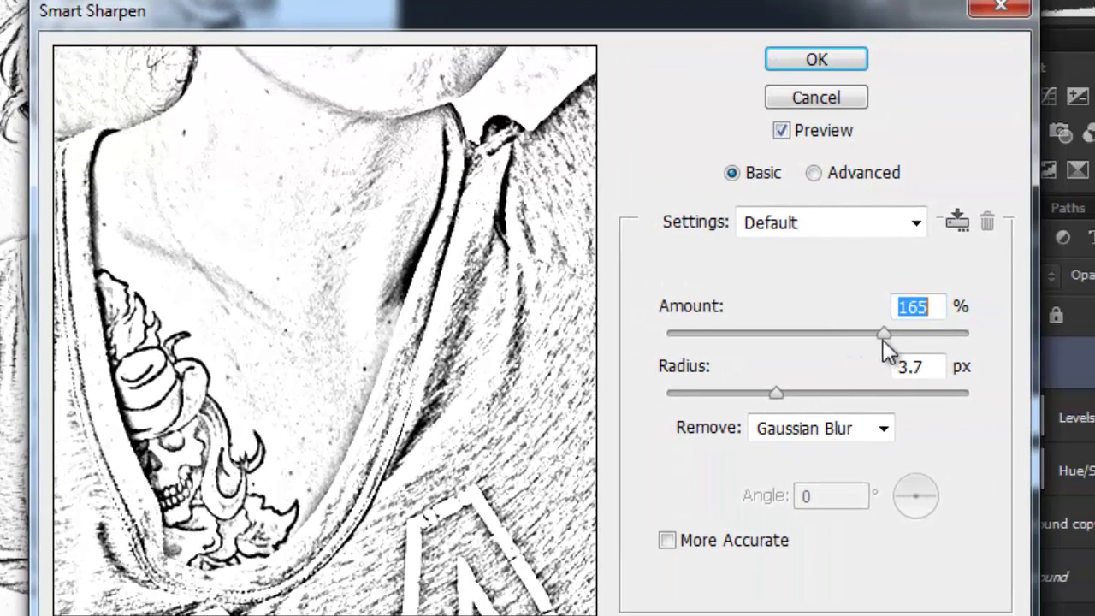
left_click(824, 60)
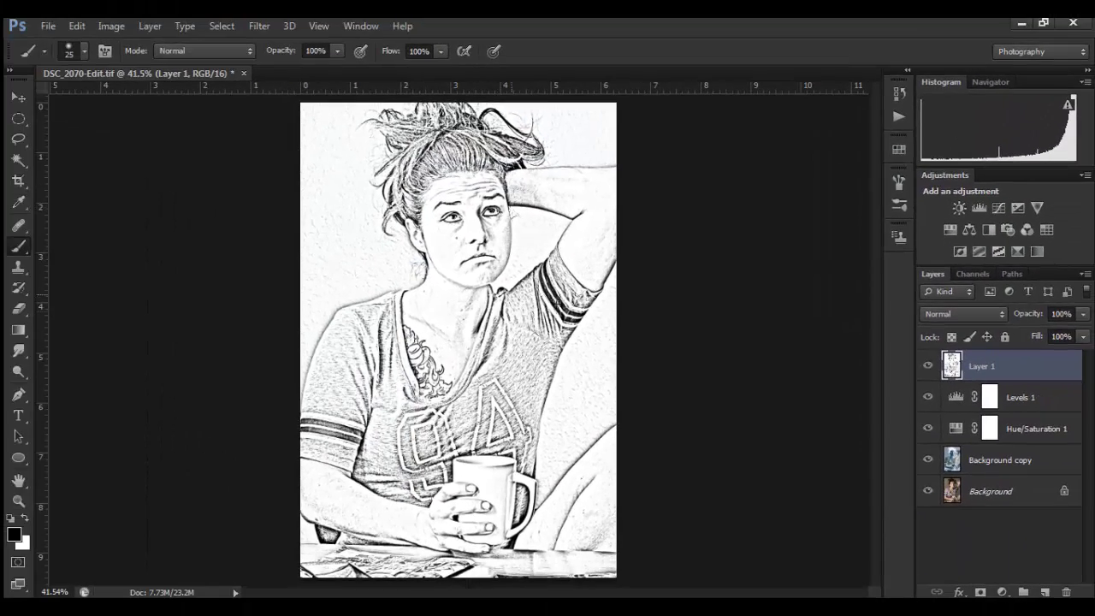
Compare the sketch with and without the sharpened Layer 1 visible
left_click(929, 368)
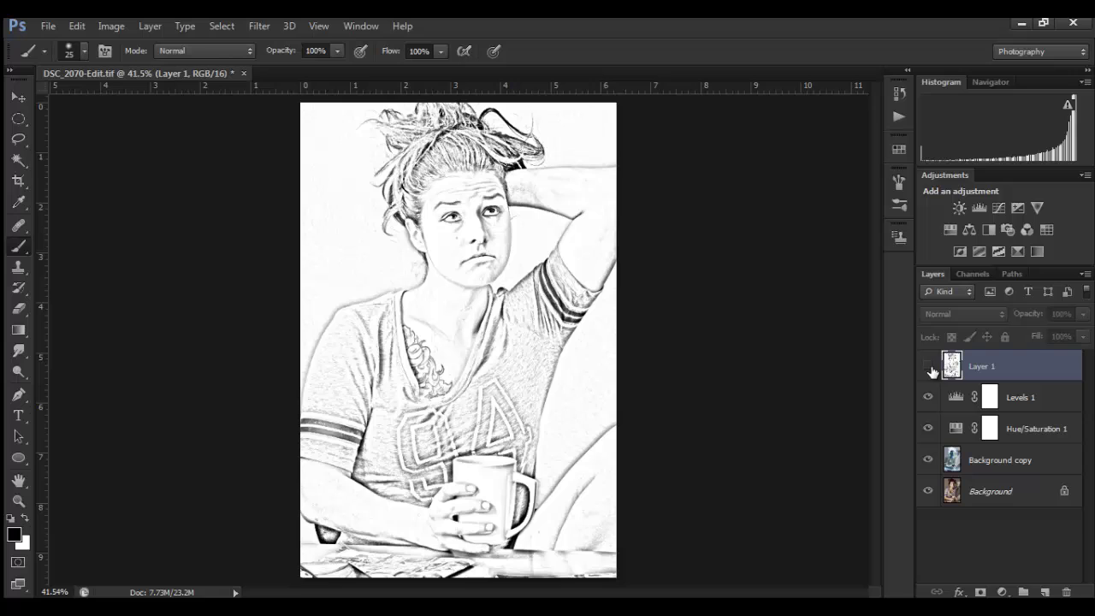
left_click(932, 367)
left_click(935, 368)
left_click(931, 367)
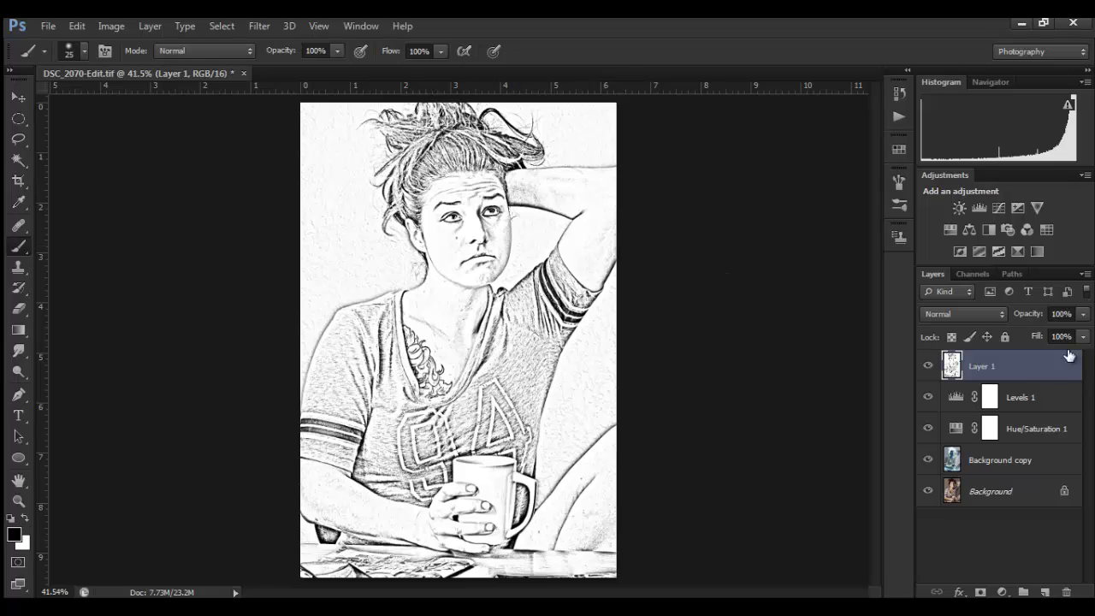
Lower Layer 1's opacity to 74% and check the softened result
left_click(1084, 317)
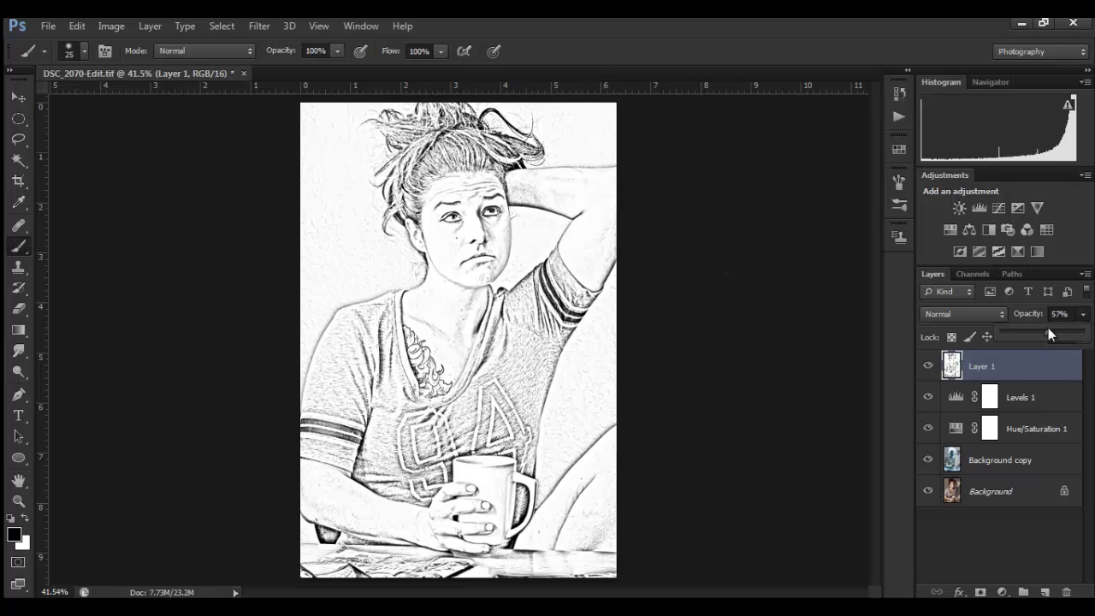
left_click_drag(1046, 328, 1063, 331)
left_click(1085, 318)
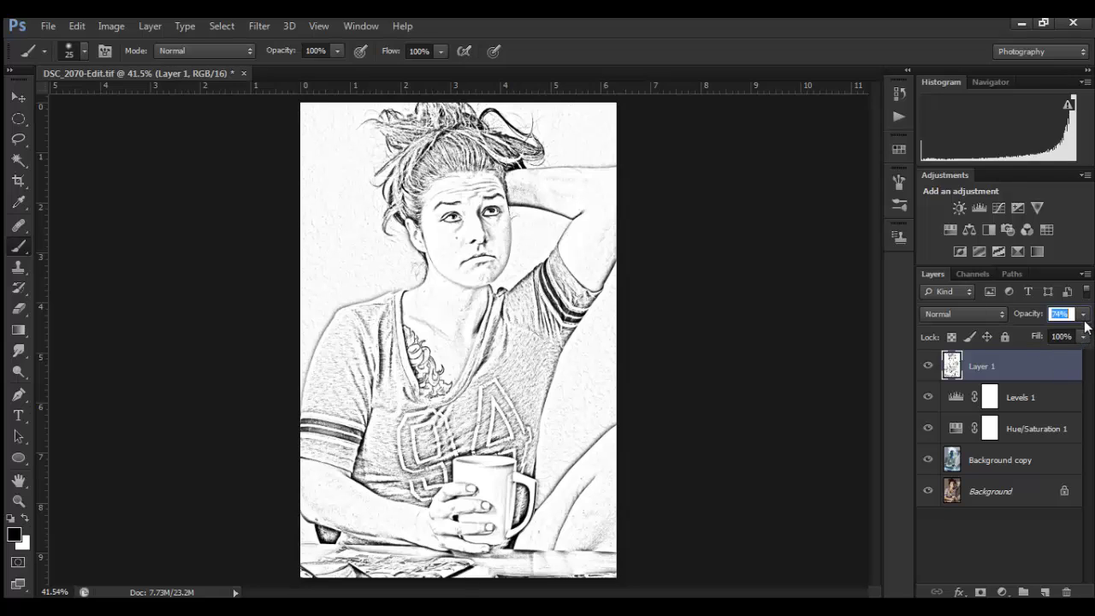
left_click(930, 366)
left_click(929, 366)
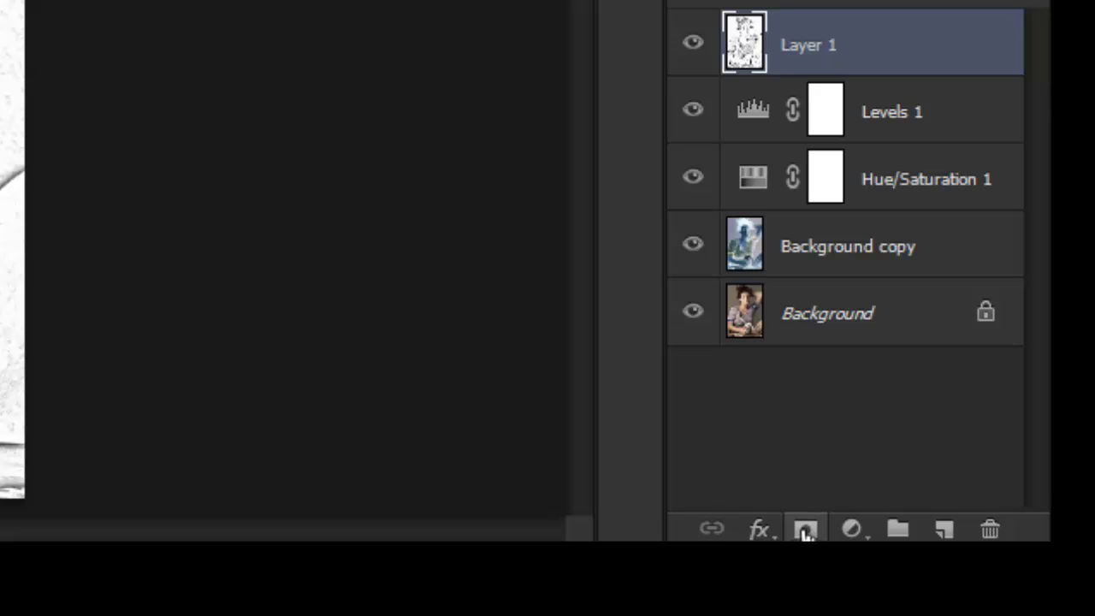
Add a layer mask to Layer 1 and set up a black brush at size 150, 50% opacity
left_click(806, 530)
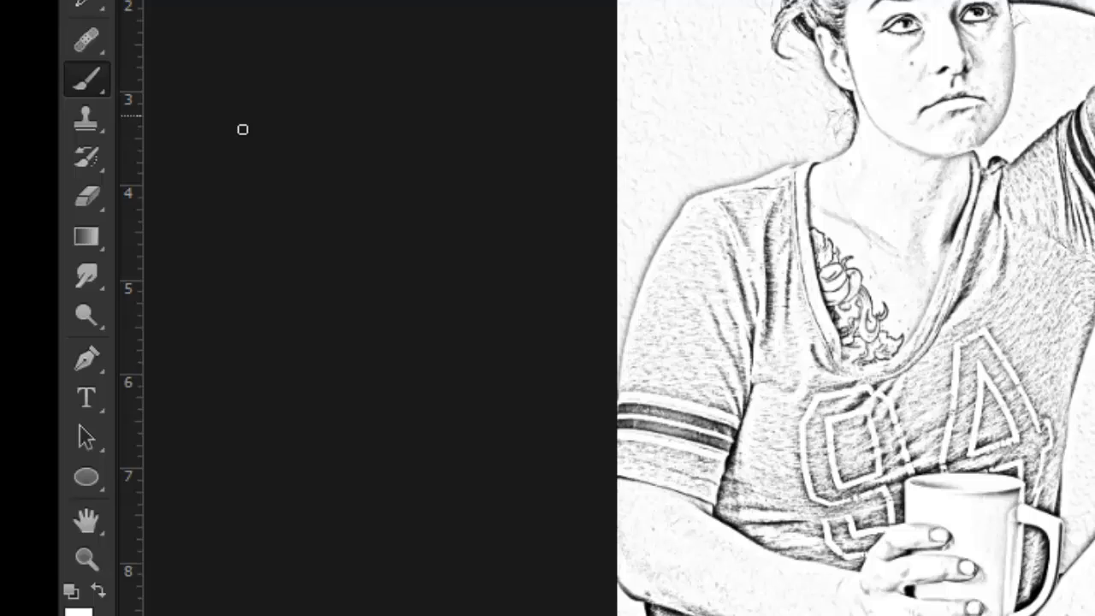
left_click(97, 589)
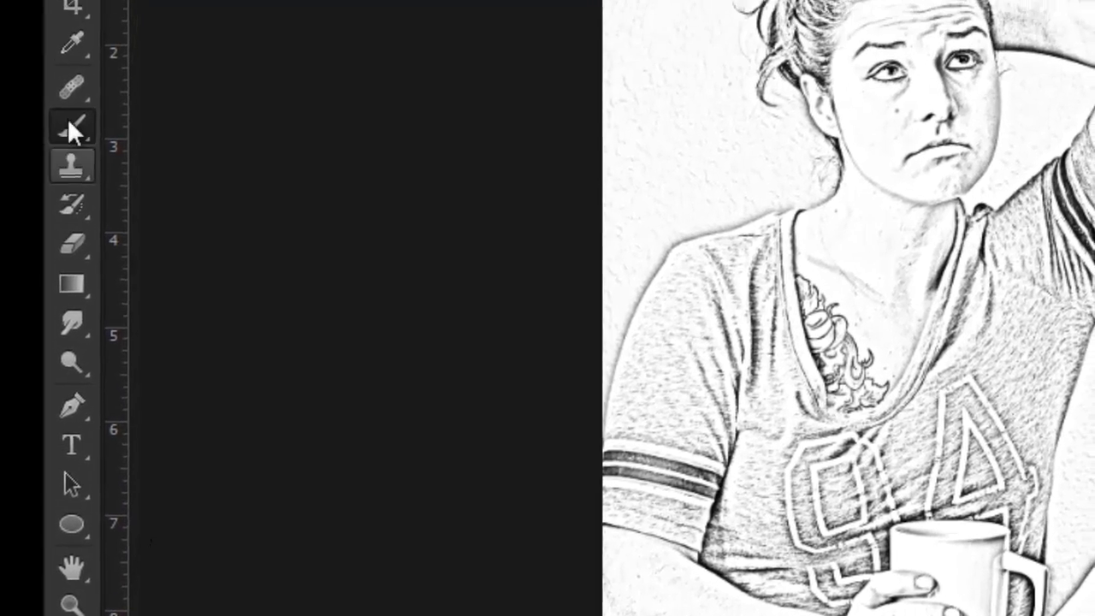
left_click(70, 130)
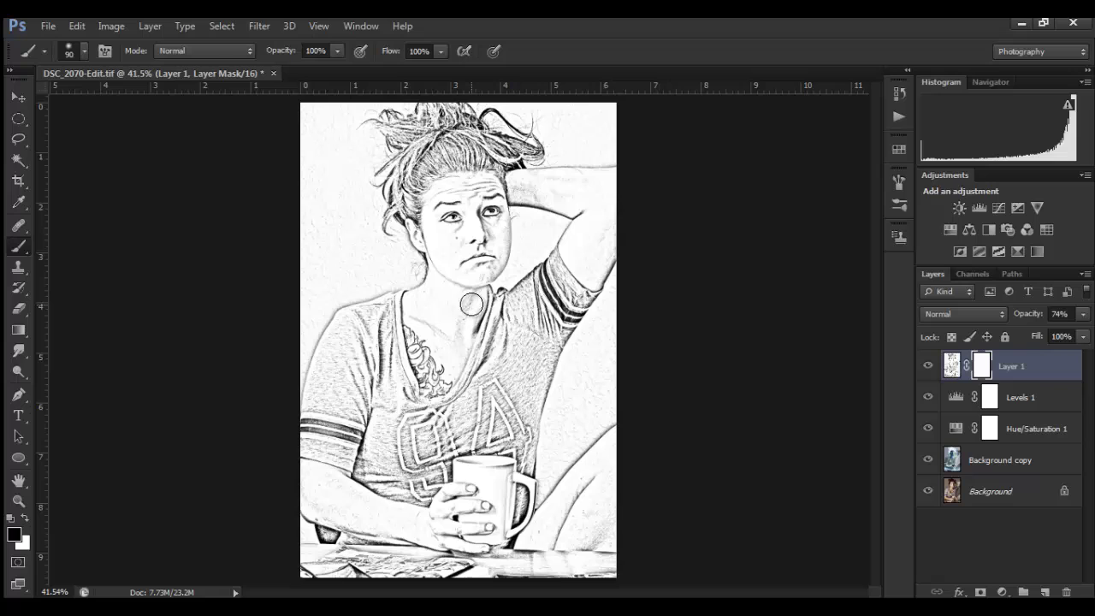
key("bracketright")
key("bracketright")
key("bracketright")
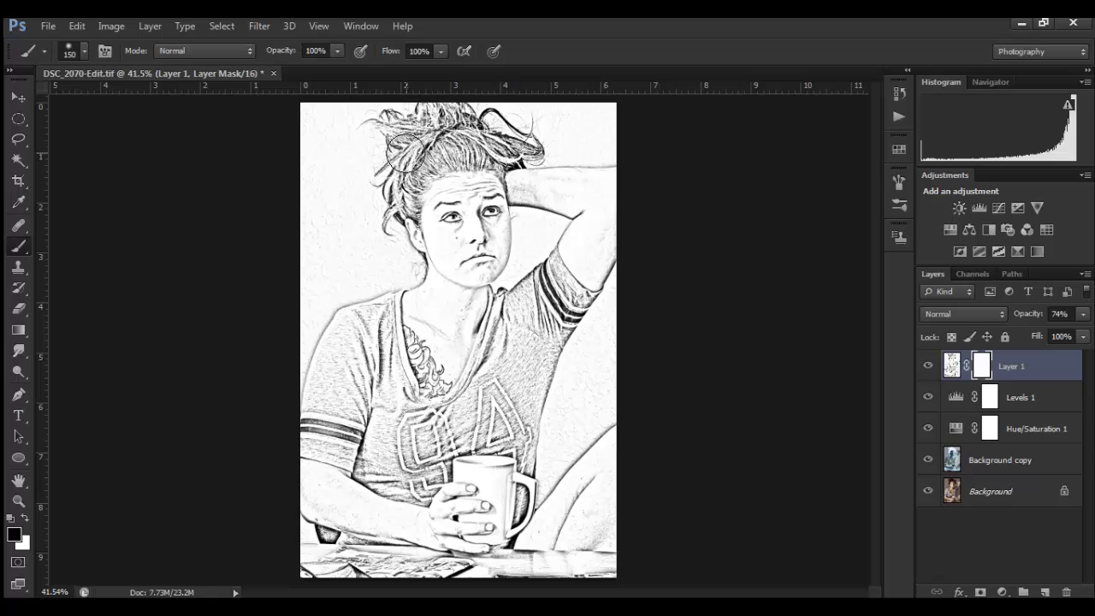
key("5")
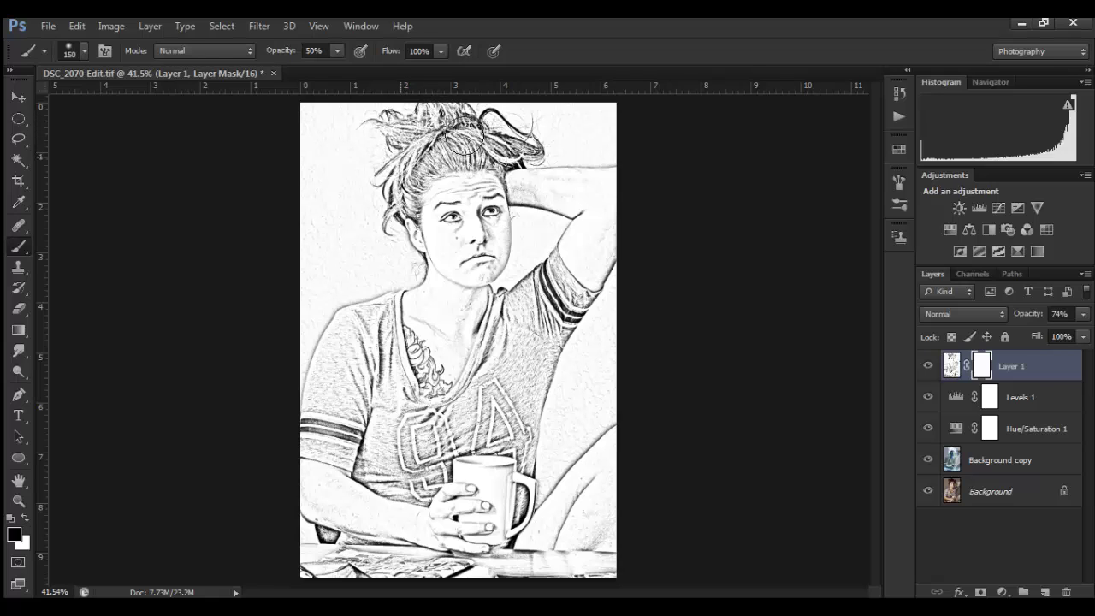
Paint the mask over the top of the hair and compare Layer 1 on and off
mouse_move(402, 176)
left_mouse_down()
mouse_move(429, 127)
mouse_move(462, 151)
mouse_move(468, 124)
mouse_move(525, 136)
mouse_move(551, 186)
left_mouse_up()
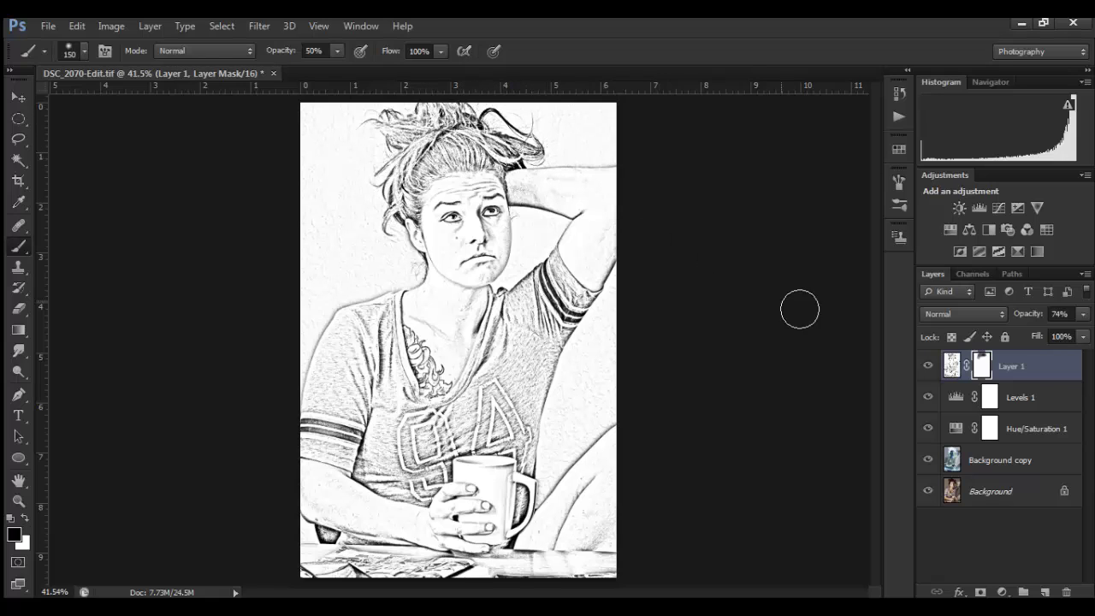
left_click(928, 370)
left_click(929, 370)
left_click(928, 370)
left_click(929, 370)
left_click(930, 370)
left_click(929, 370)
Flatten the image into a single Background layer via the Layers panel menu
left_click(1083, 274)
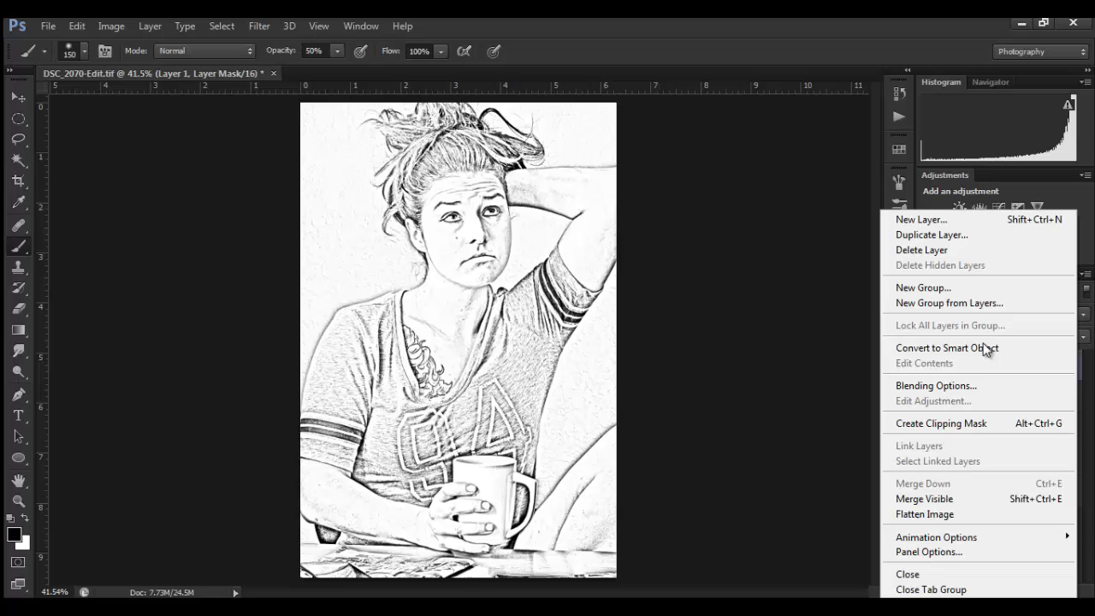
left_click(951, 516)
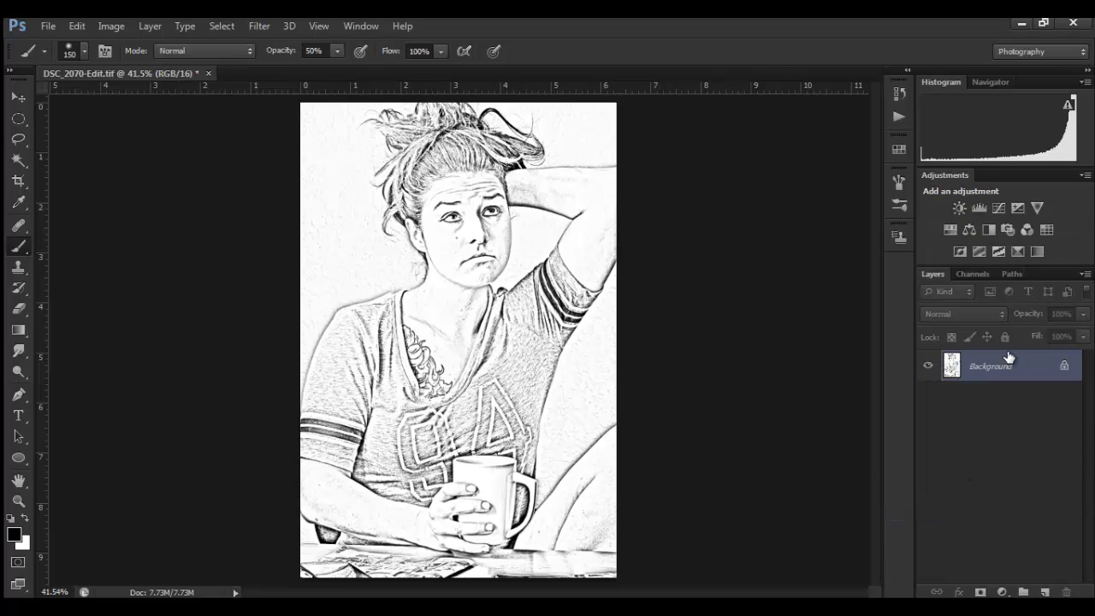